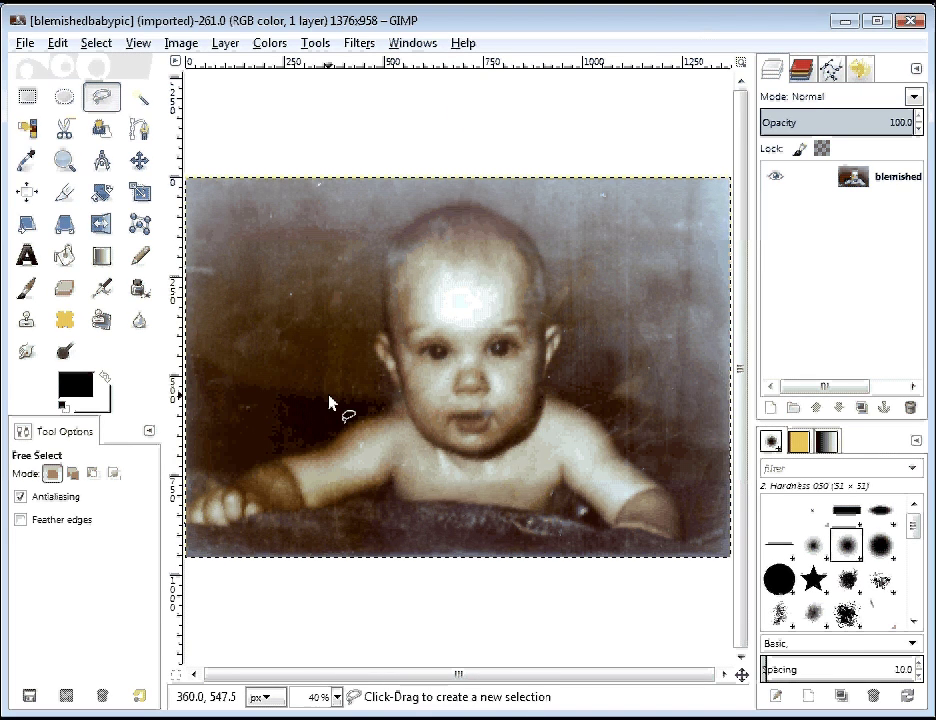
Step: With Free Select active, start the outline at the baby's left hand and trace up the arm
left_click(62, 95)
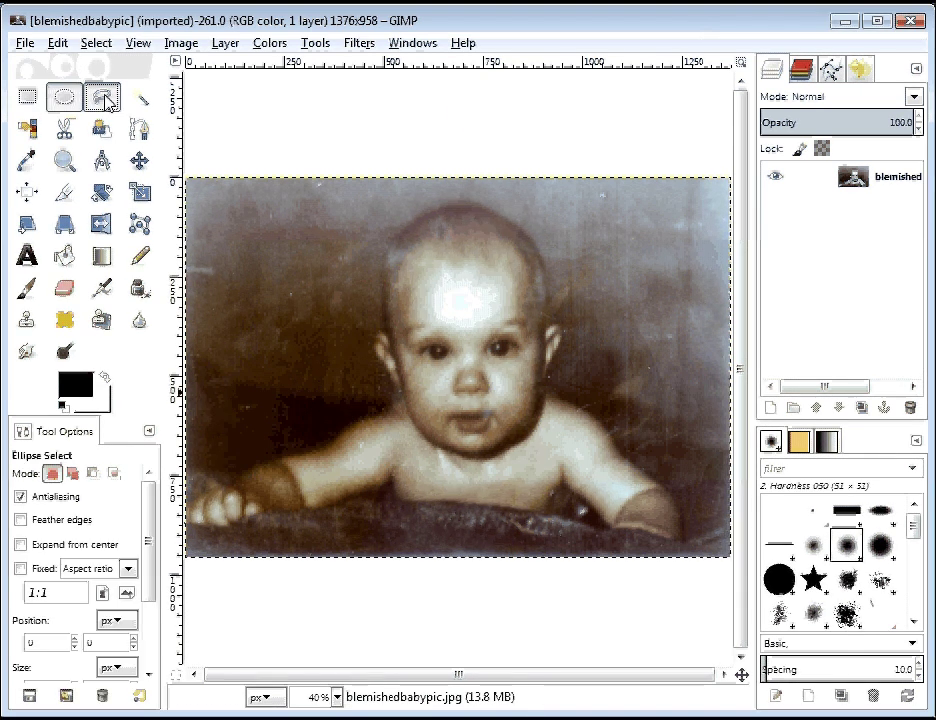
left_click(99, 95)
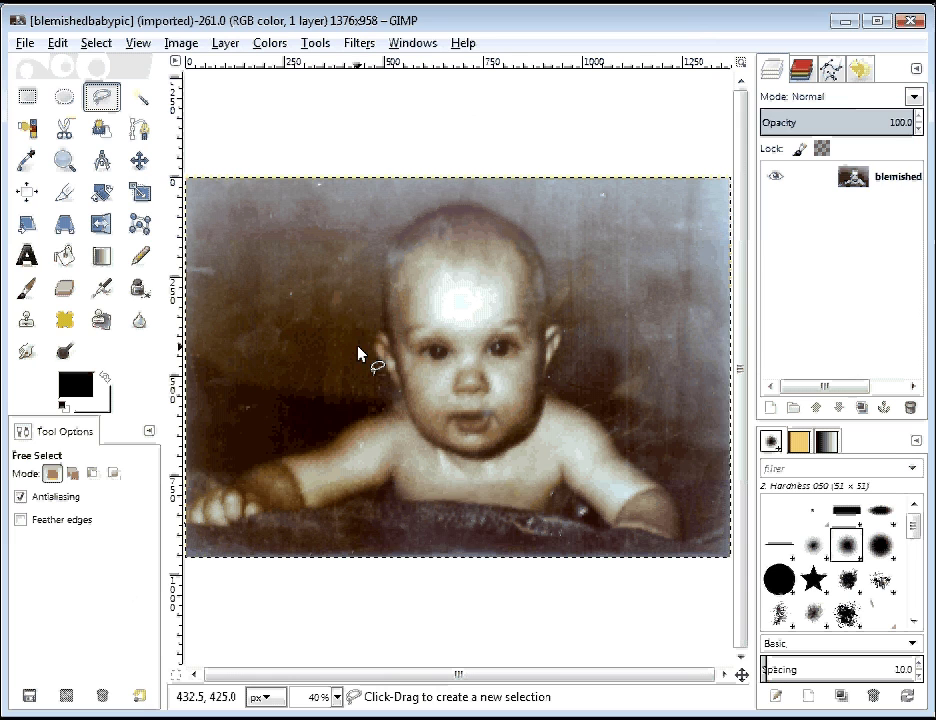
left_click(189, 498)
left_click(211, 492)
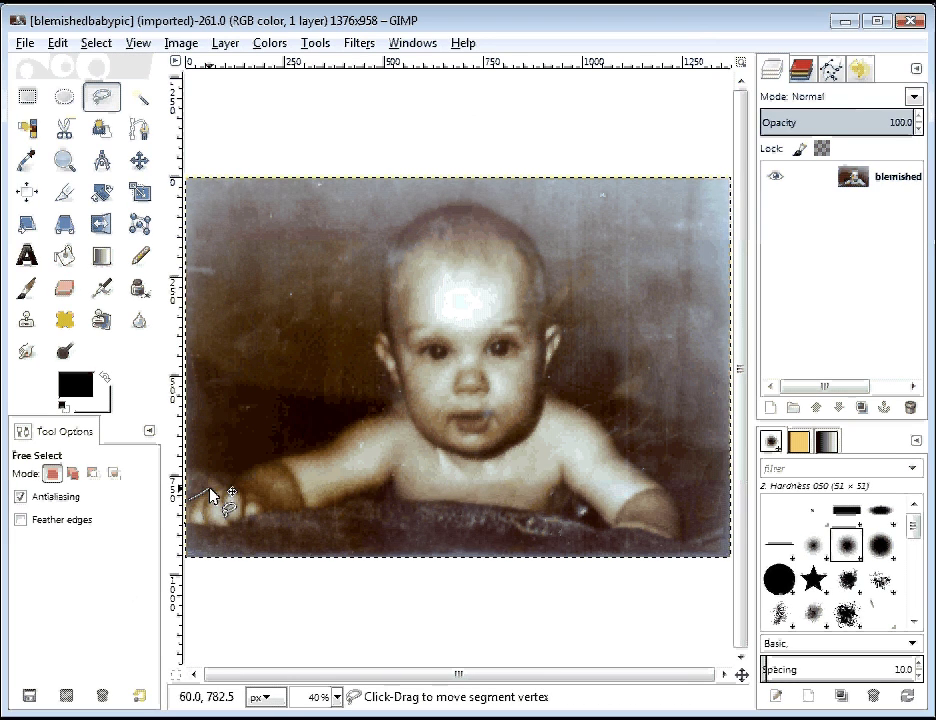
left_click_drag(224, 489, 248, 474)
left_click(248, 470)
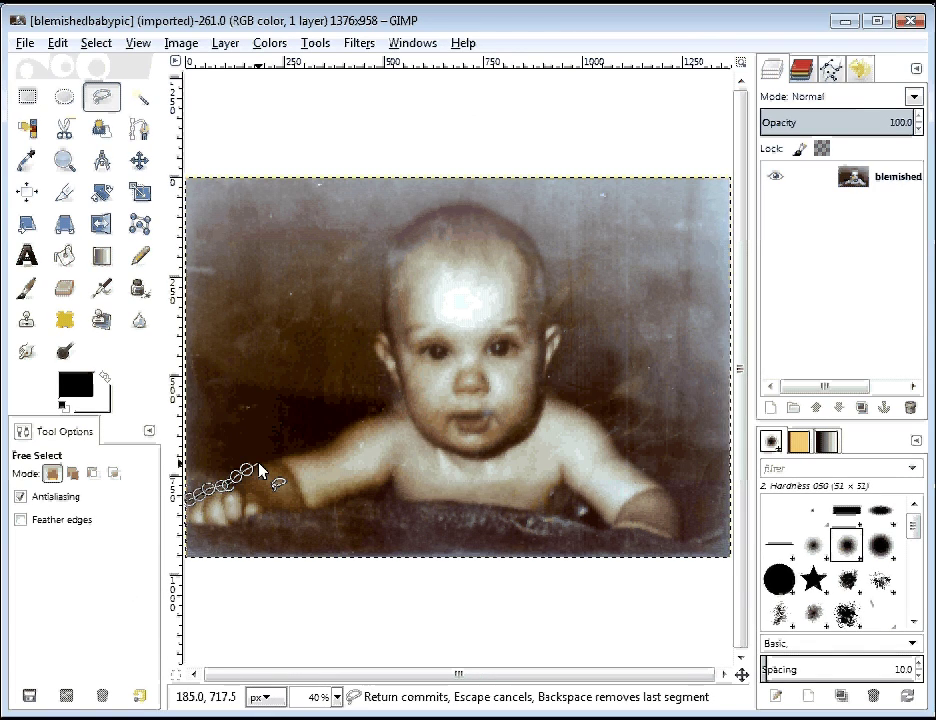
left_click(260, 464)
left_click(272, 461)
left_click(284, 458)
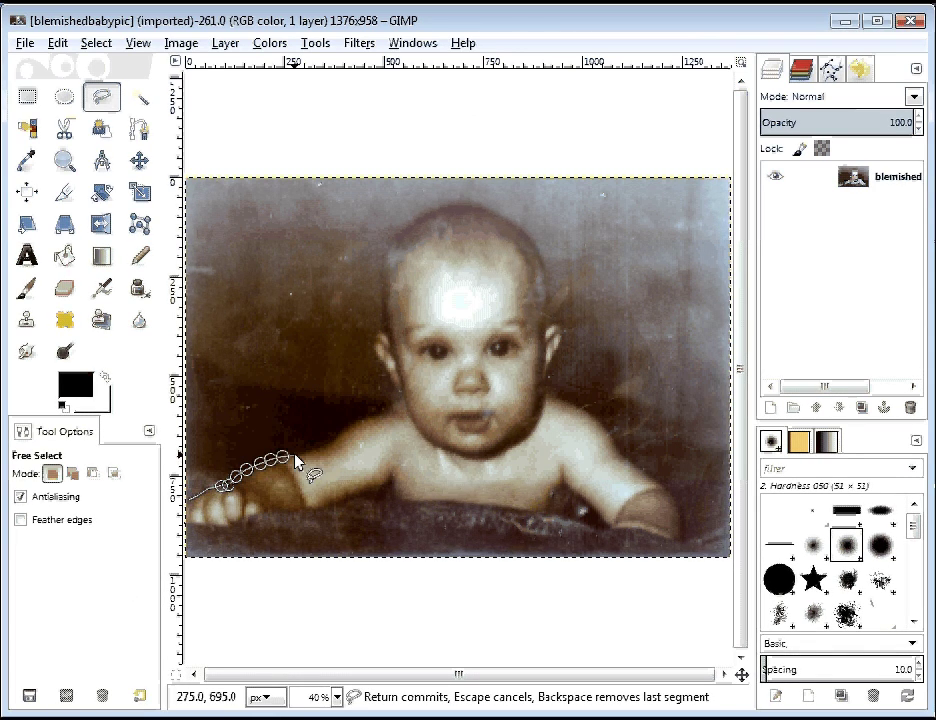
left_click(297, 458)
left_click(307, 455)
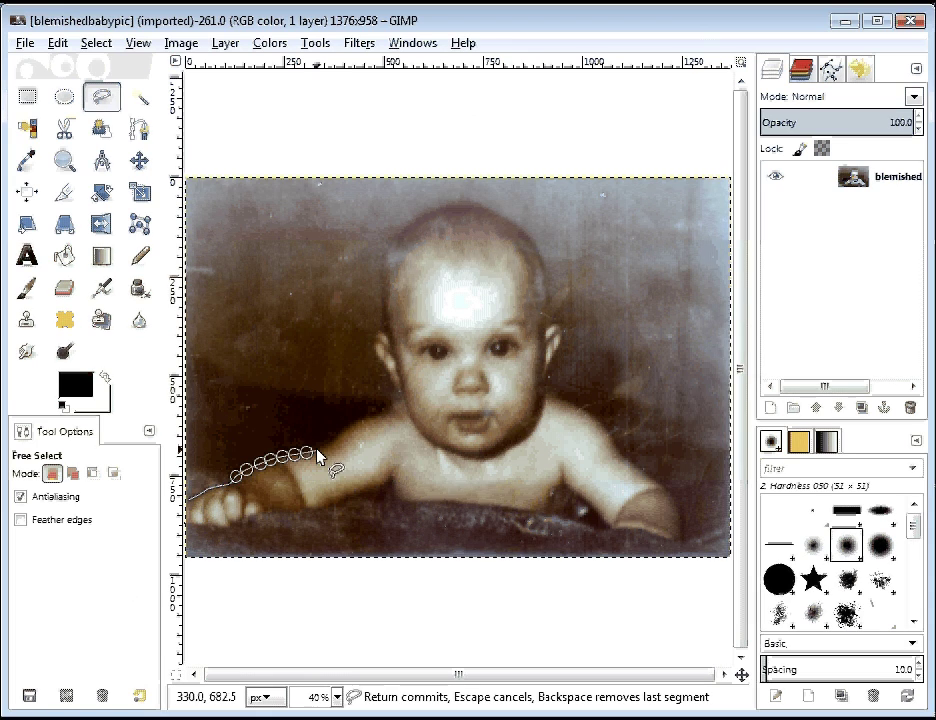
Step: Continue the outline over the shoulder to where it meets the cheek
left_click(326, 446)
left_click(334, 439)
left_click(341, 428)
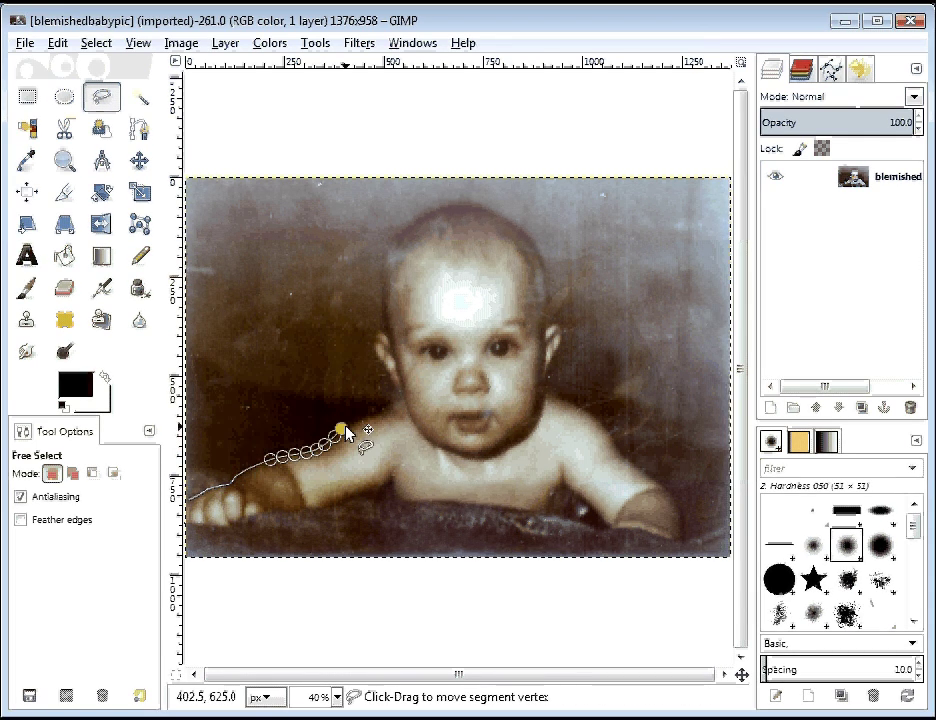
left_click(353, 422)
left_click(377, 414)
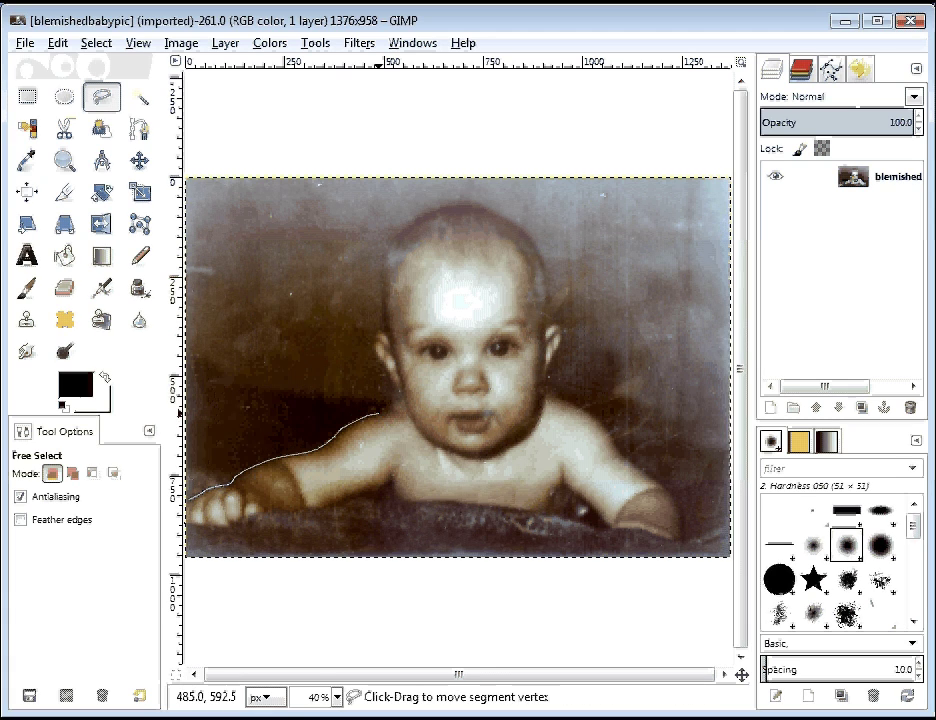
left_click(394, 405)
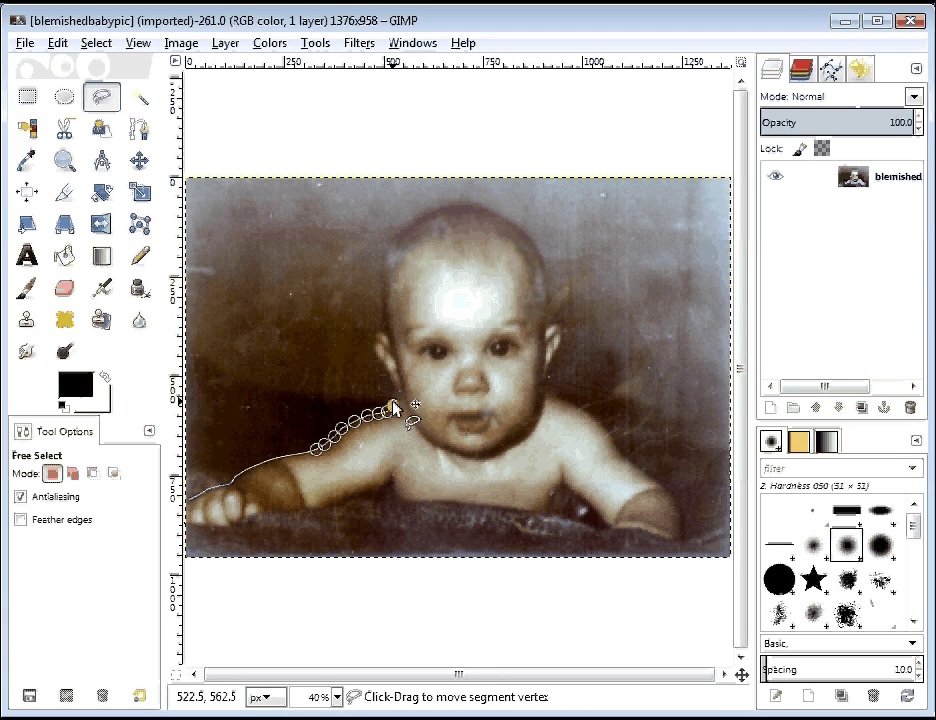
left_click(393, 385)
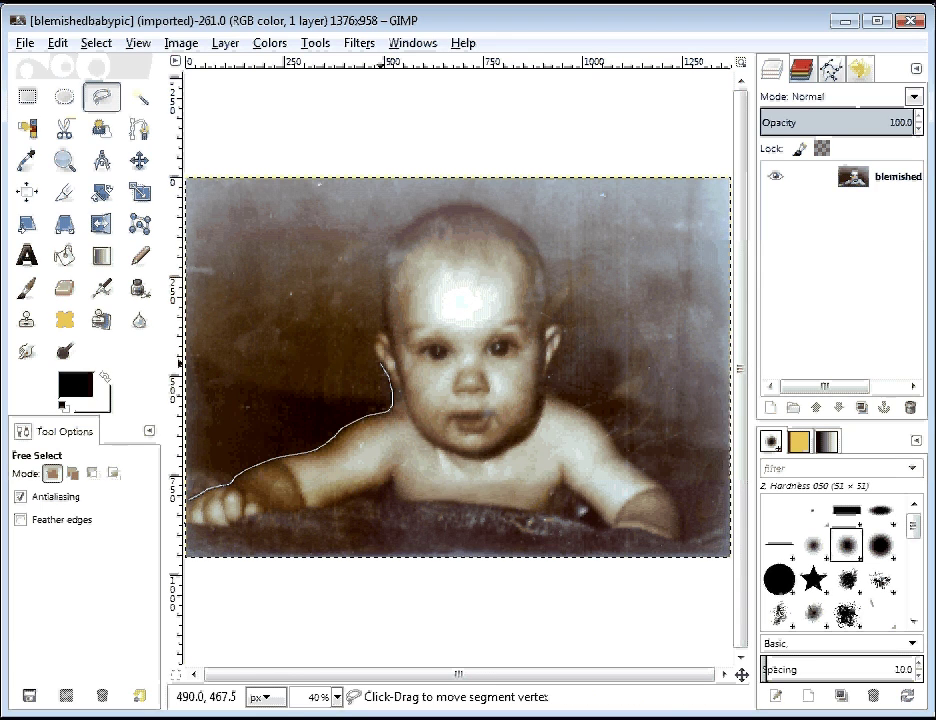
left_click(388, 363)
Step: Carry the outline up beside the head, across its top and down the right side
left_click_drag(374, 356, 381, 330)
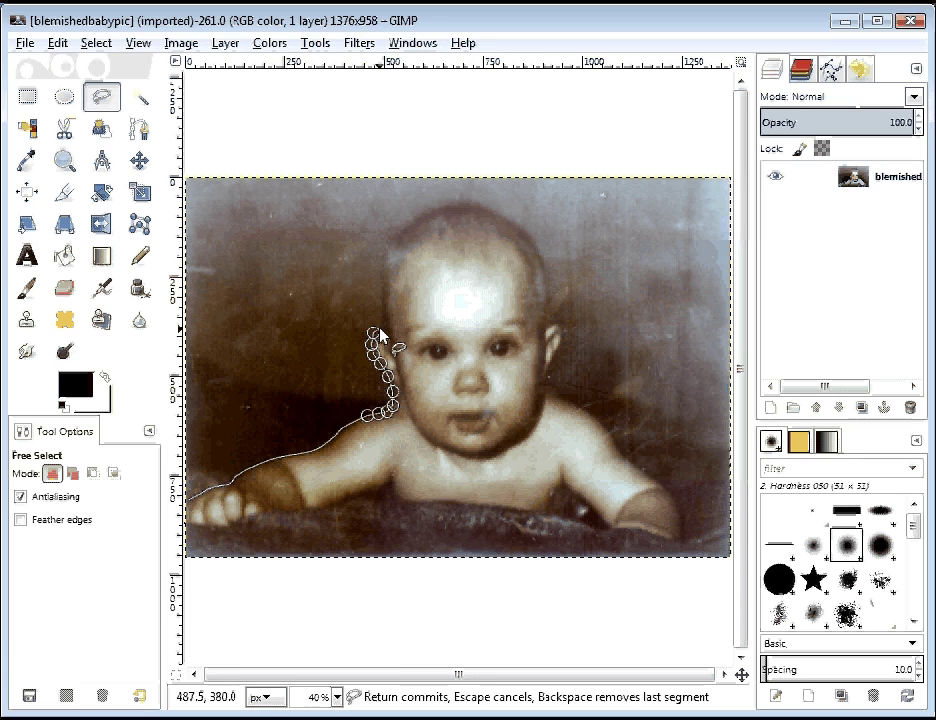
left_click(383, 298)
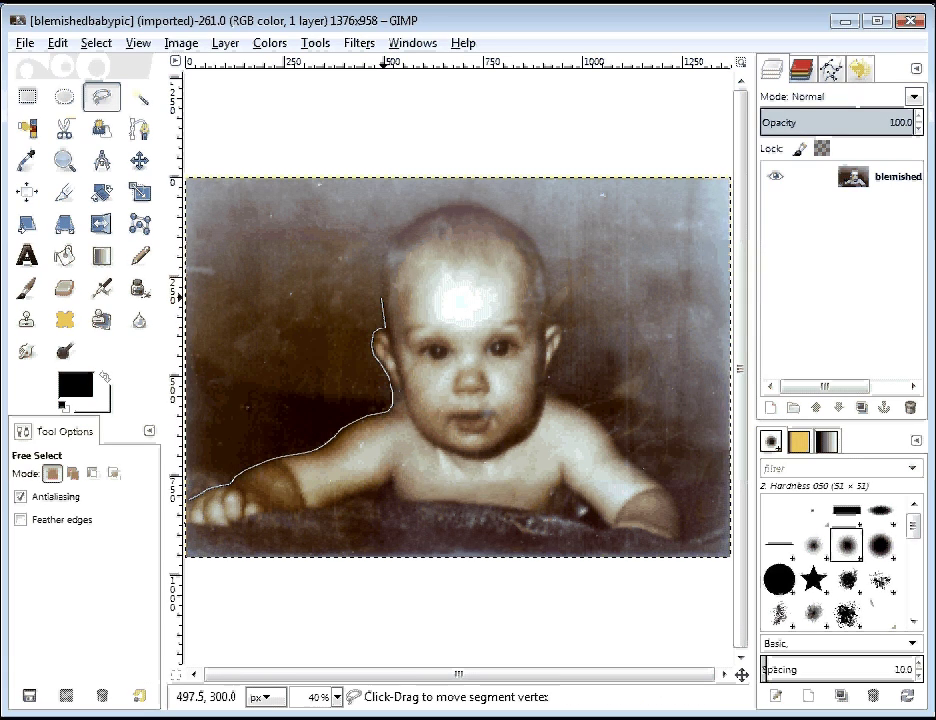
left_click(382, 272)
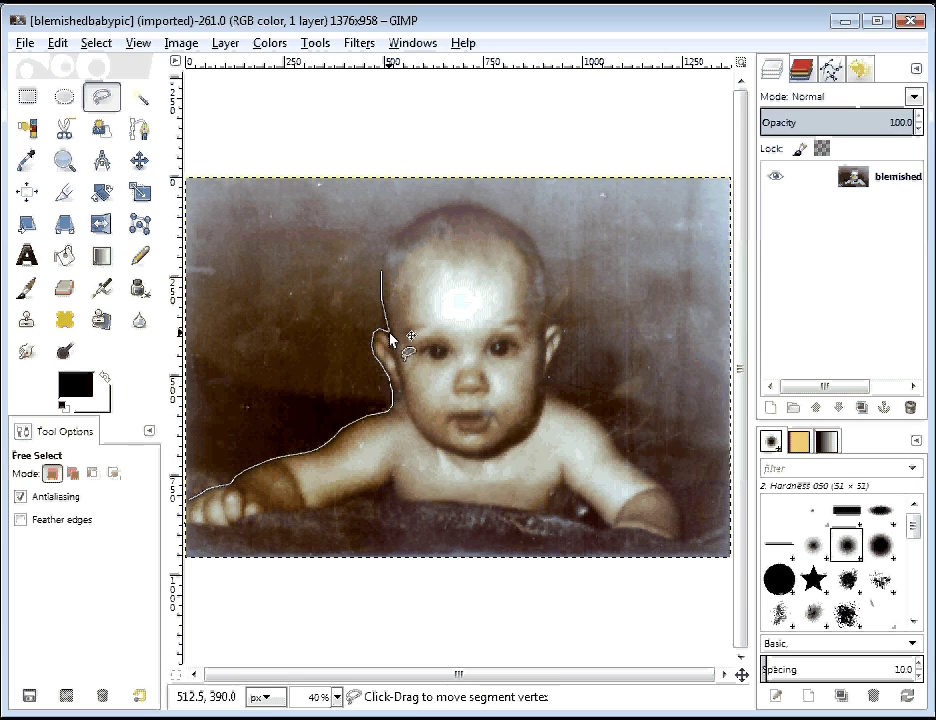
left_click(384, 254)
left_click(398, 233)
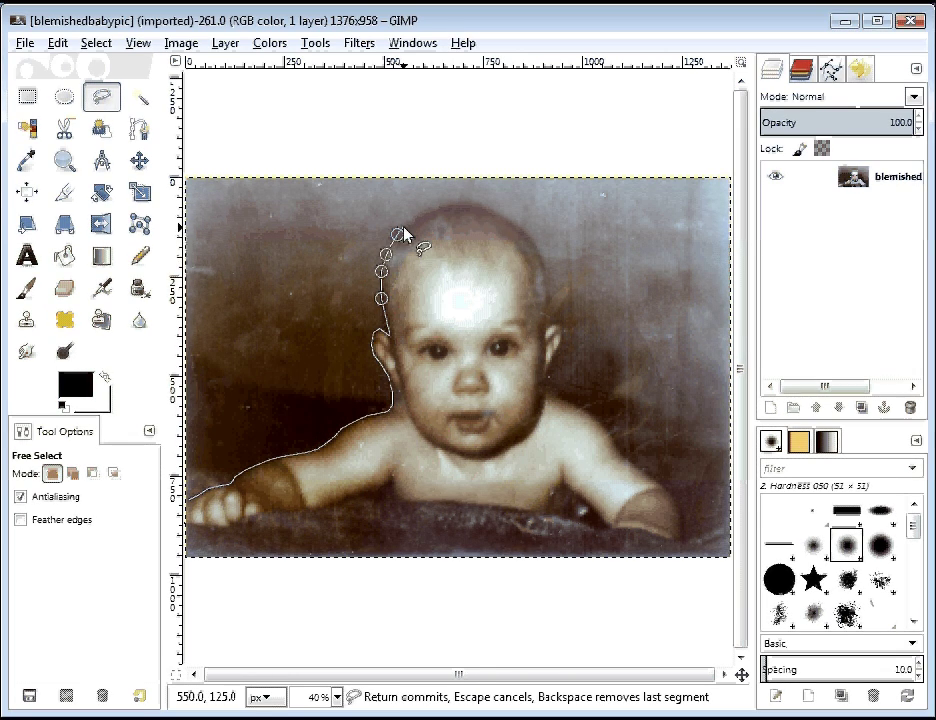
left_click(412, 222)
left_click(429, 212)
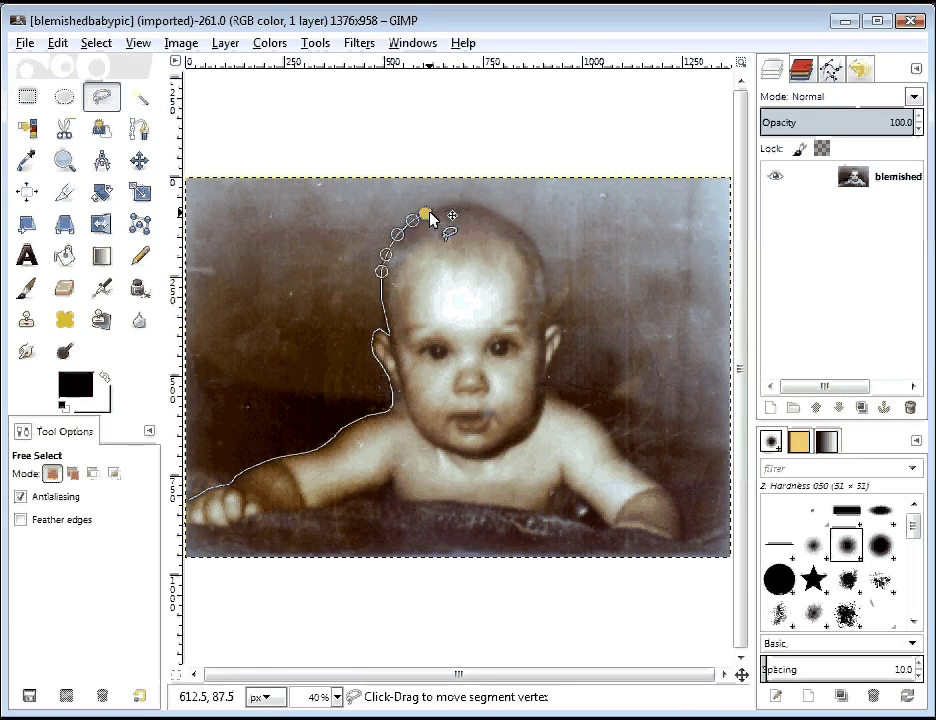
left_click(442, 205)
mouse_move(444, 213)
left_mouse_down()
mouse_move(534, 239)
mouse_move(557, 340)
mouse_move(546, 384)
mouse_move(680, 507)
mouse_move(676, 536)
mouse_move(566, 503)
mouse_move(520, 510)
mouse_move(369, 492)
mouse_move(335, 506)
mouse_move(190, 505)
left_mouse_up()
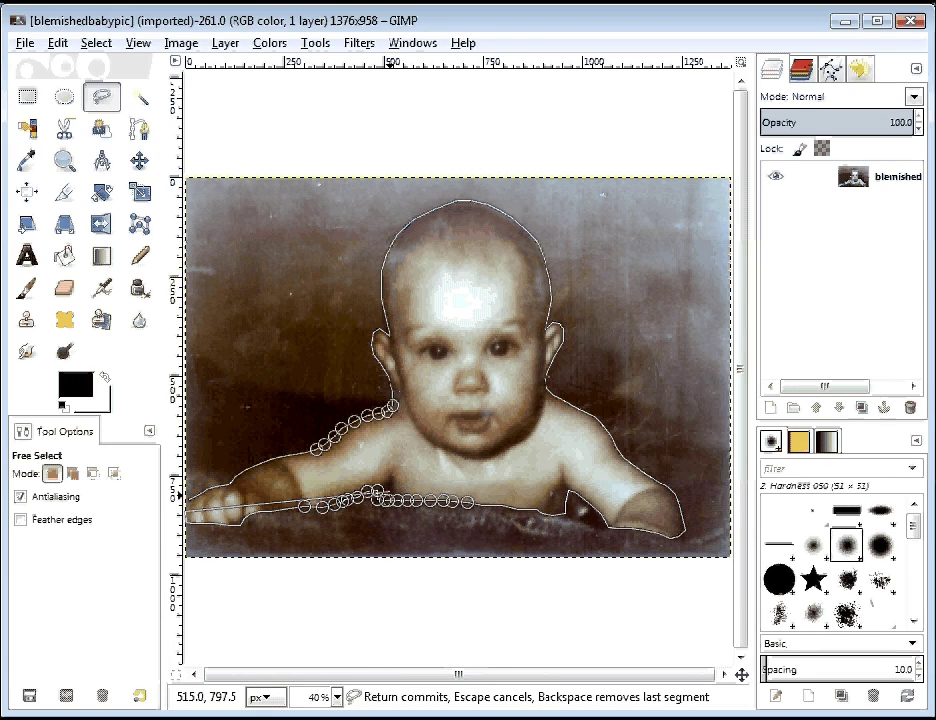
Step: Reshape the lower-left and left-arm edges, then close the outline at the starting hand
mouse_move(380, 507)
left_mouse_down()
mouse_move(402, 522)
mouse_move(387, 522)
mouse_move(389, 498)
mouse_move(384, 513)
left_mouse_up()
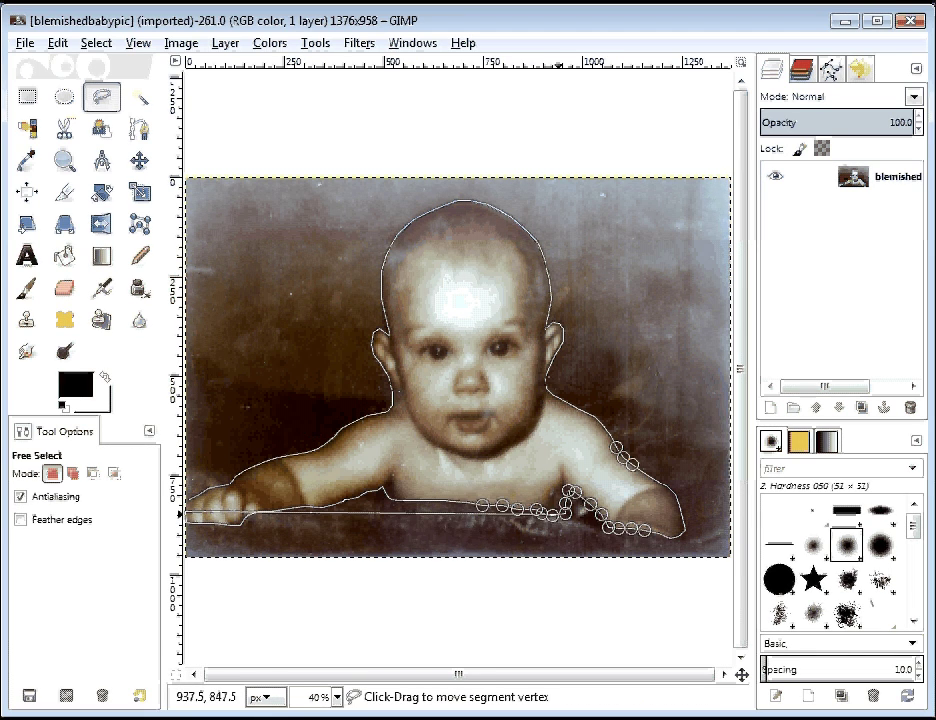
key("Return")
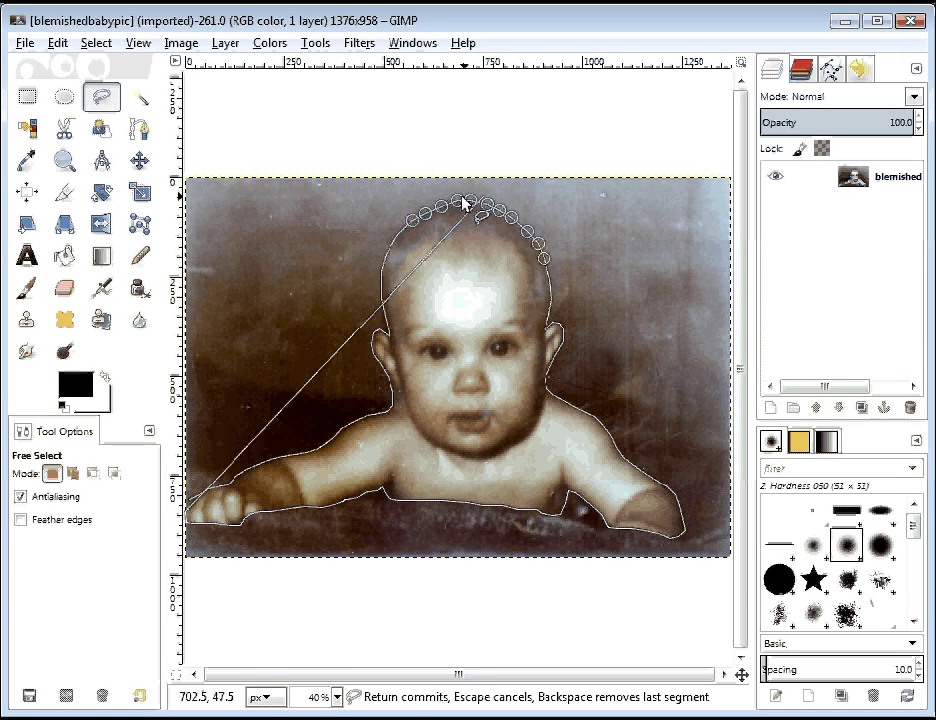
left_click(463, 203)
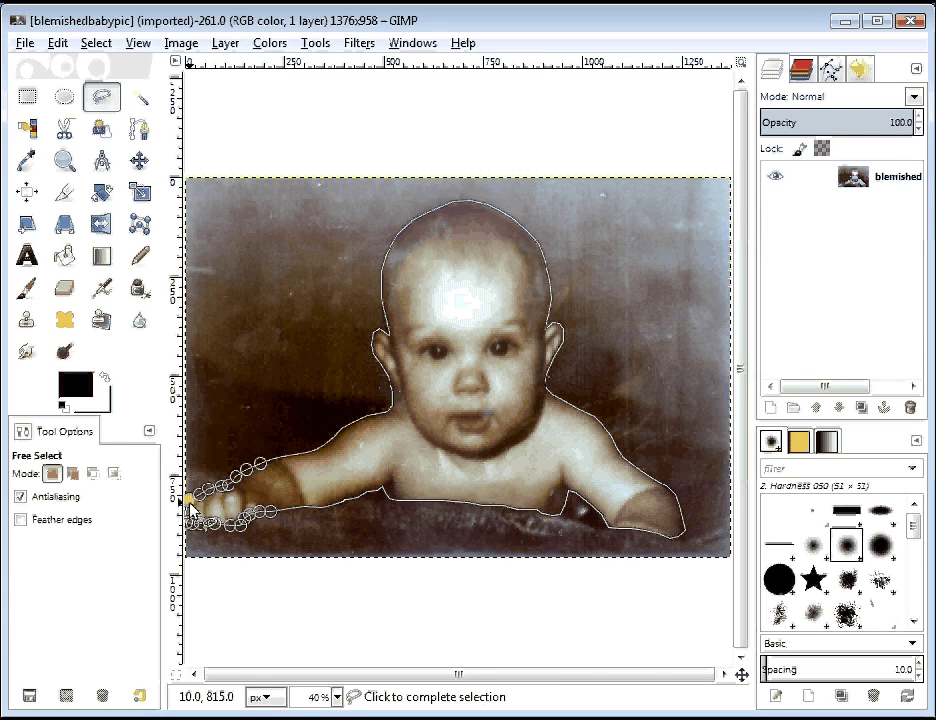
mouse_move(190, 505)
left_mouse_down()
mouse_move(366, 443)
mouse_move(232, 479)
left_mouse_up()
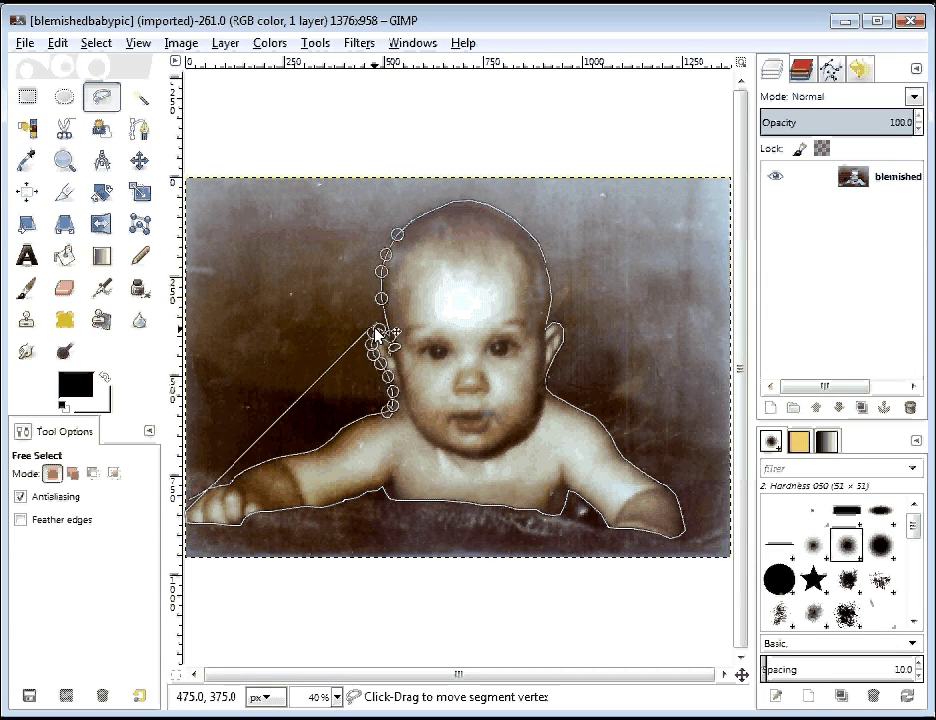
left_click(190, 506)
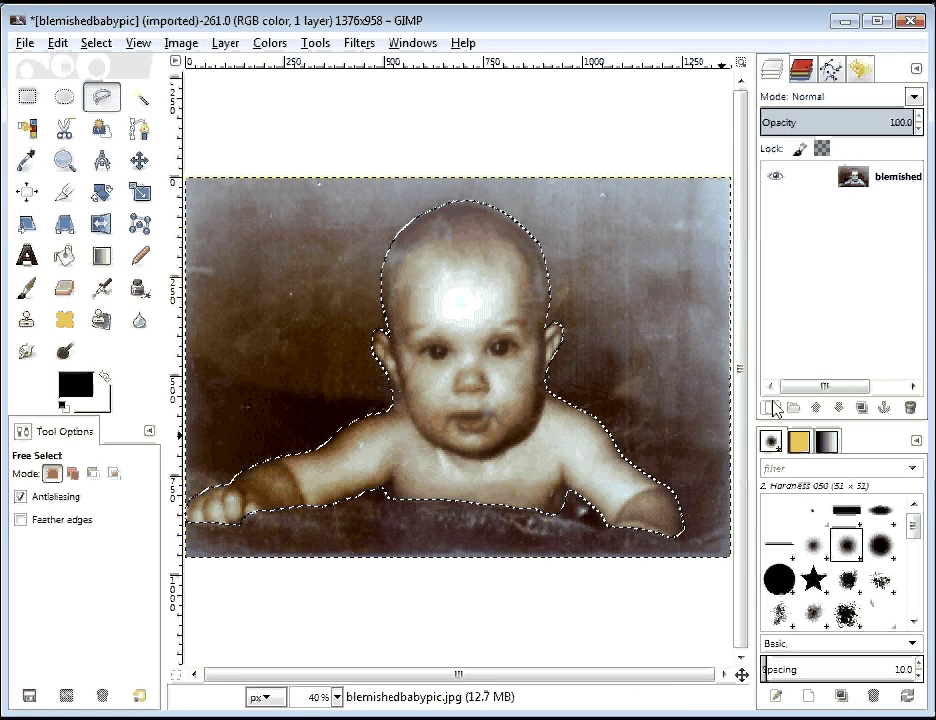
Step: Create a new layer via Layer > New Layer, named 'Skin Tonee'
left_click(226, 46)
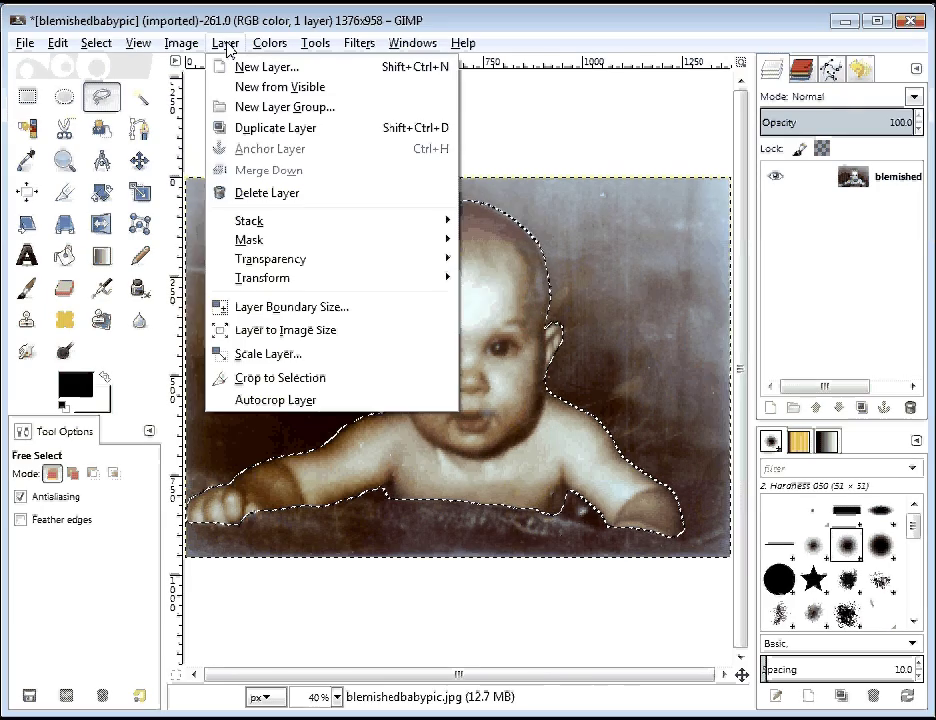
left_click(238, 68)
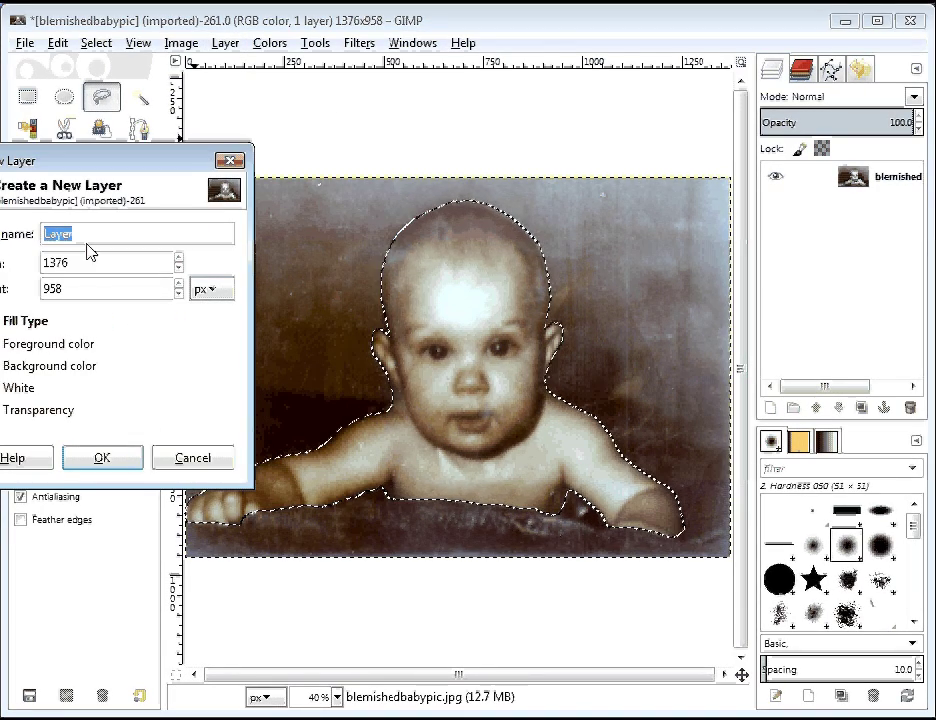
type("Skin")
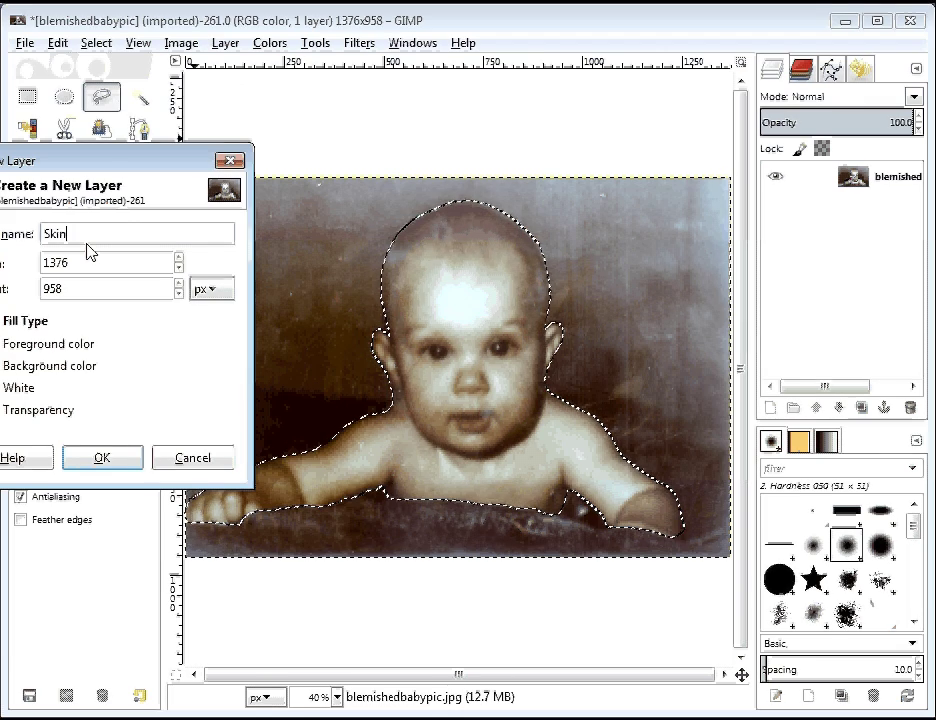
type(" Tonee")
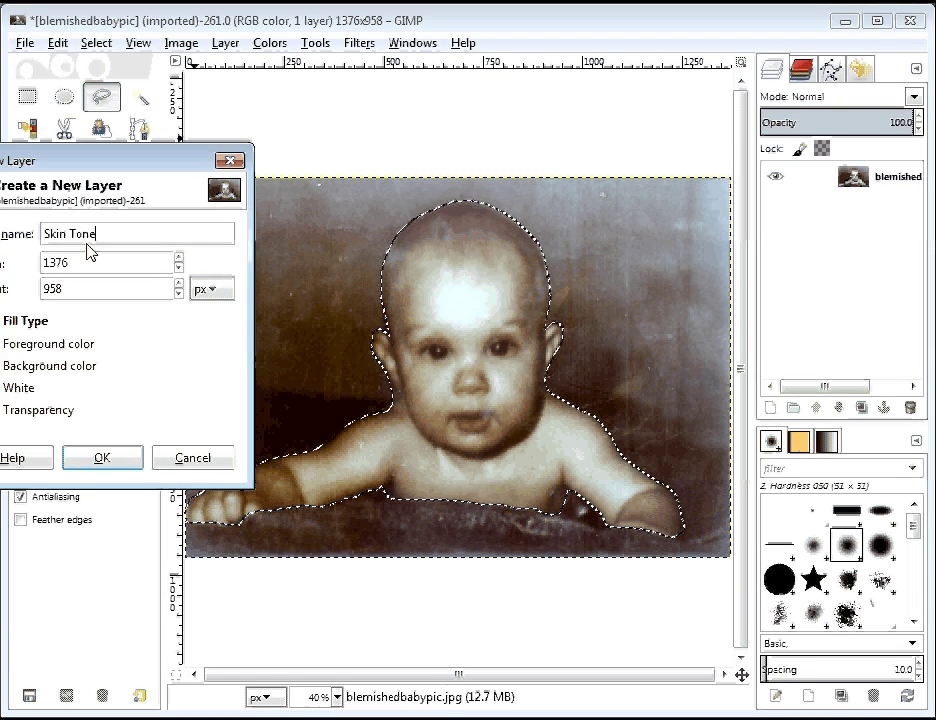
left_click(106, 461)
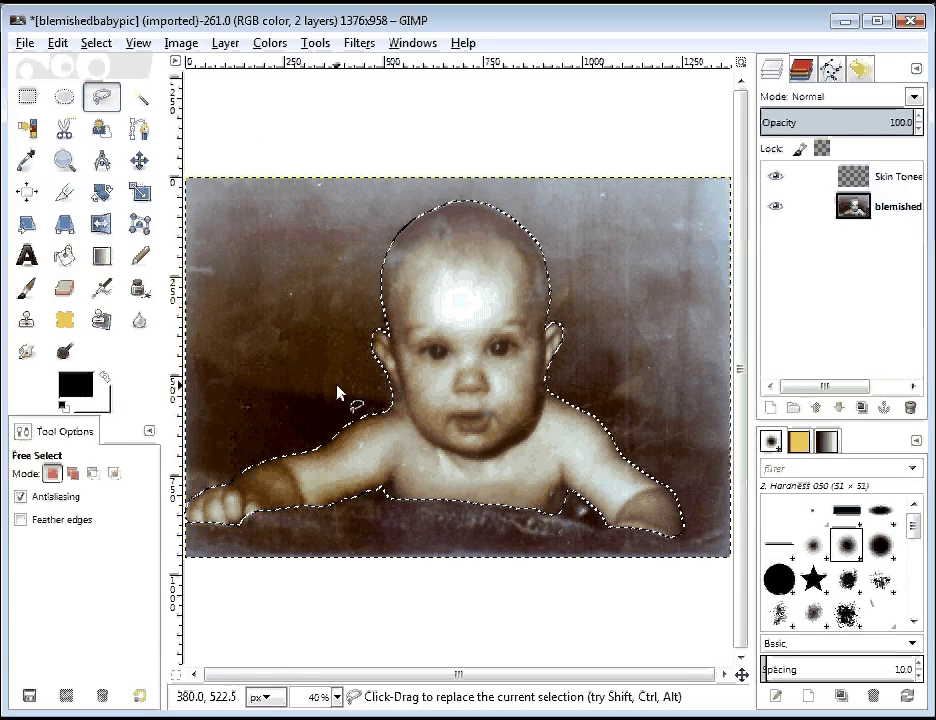
Step: Rename the layer to 'Skin Tone' and make it the active layer
double_click(895, 177)
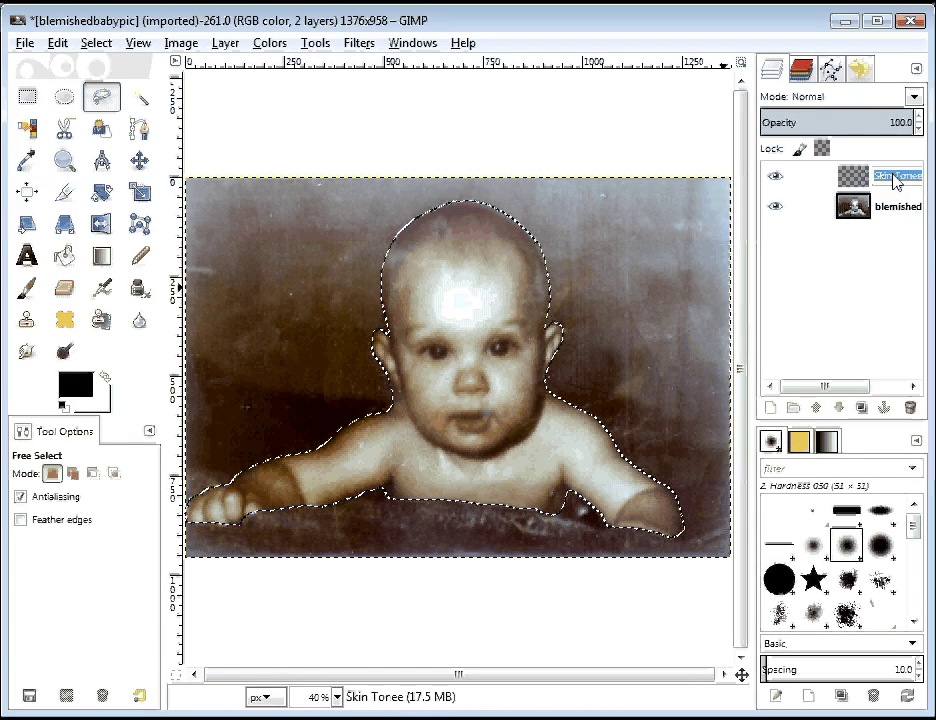
left_click(895, 177)
key("BackSpace")
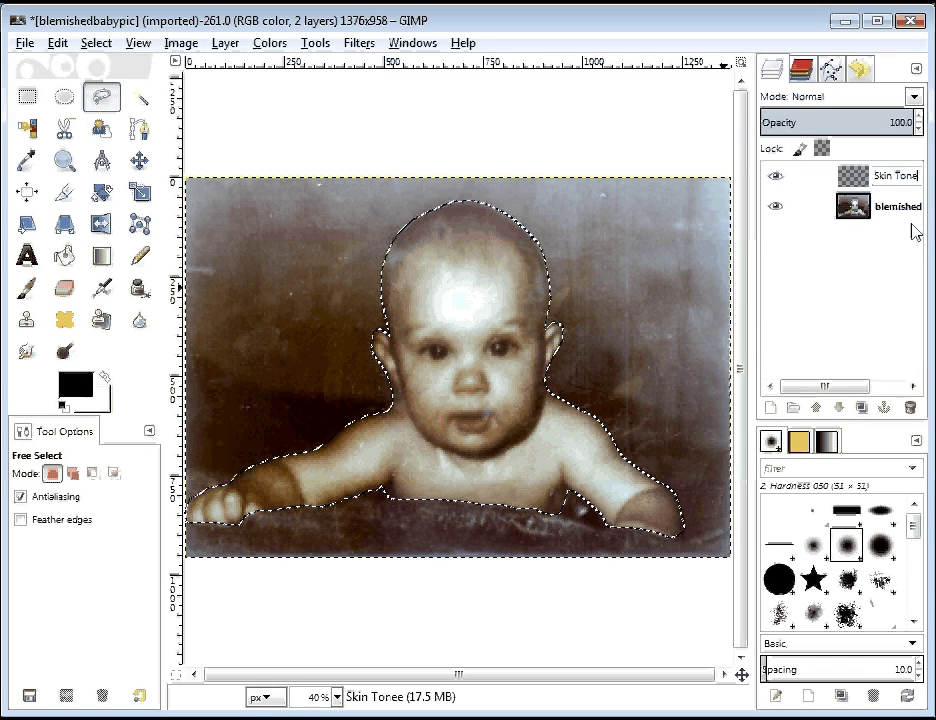
key("Return")
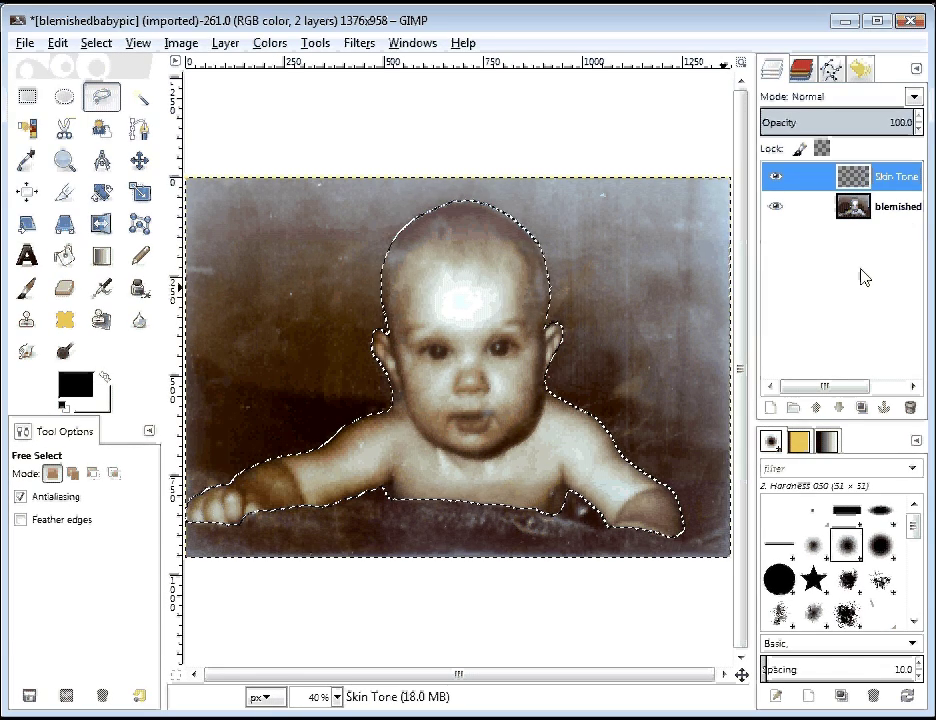
left_click(905, 180)
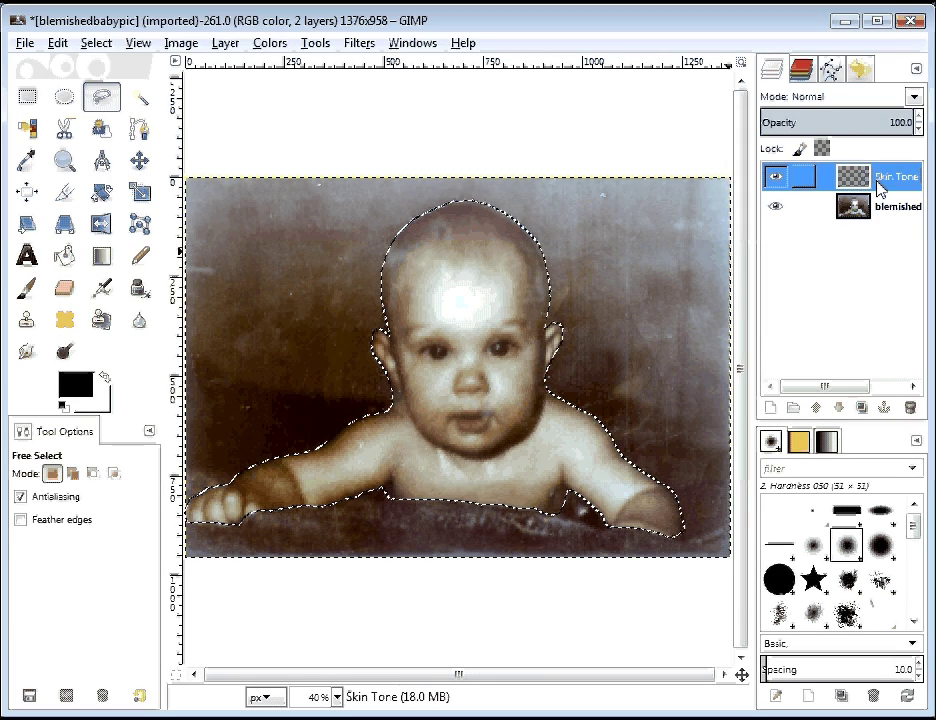
Step: Set the foreground colour to a light pink, raising blue and lowering green
left_click(82, 396)
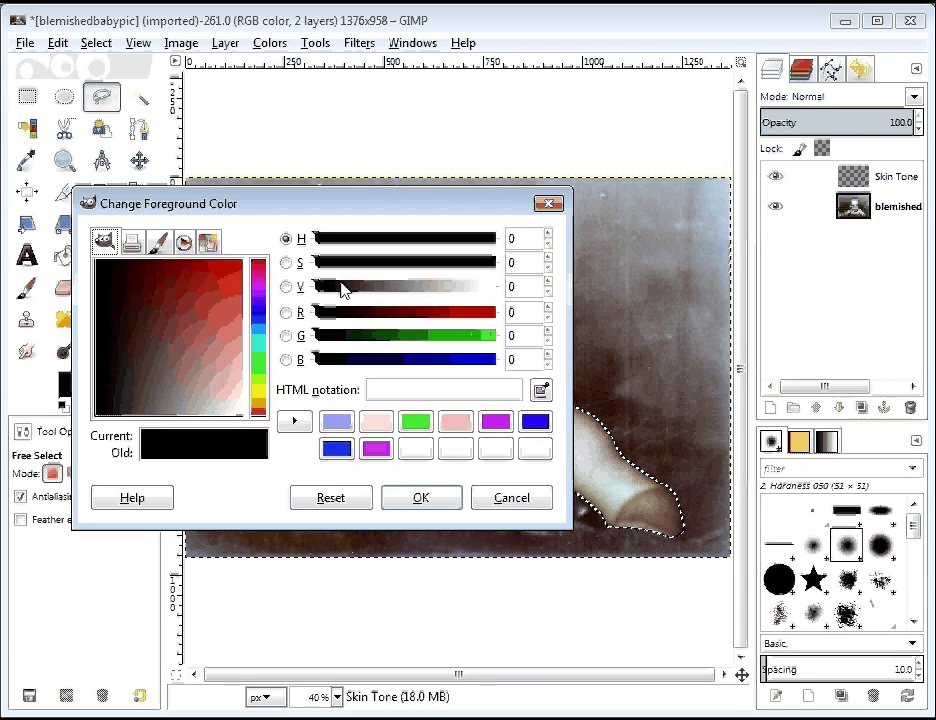
left_click(378, 424)
left_click_drag(219, 374, 238, 370)
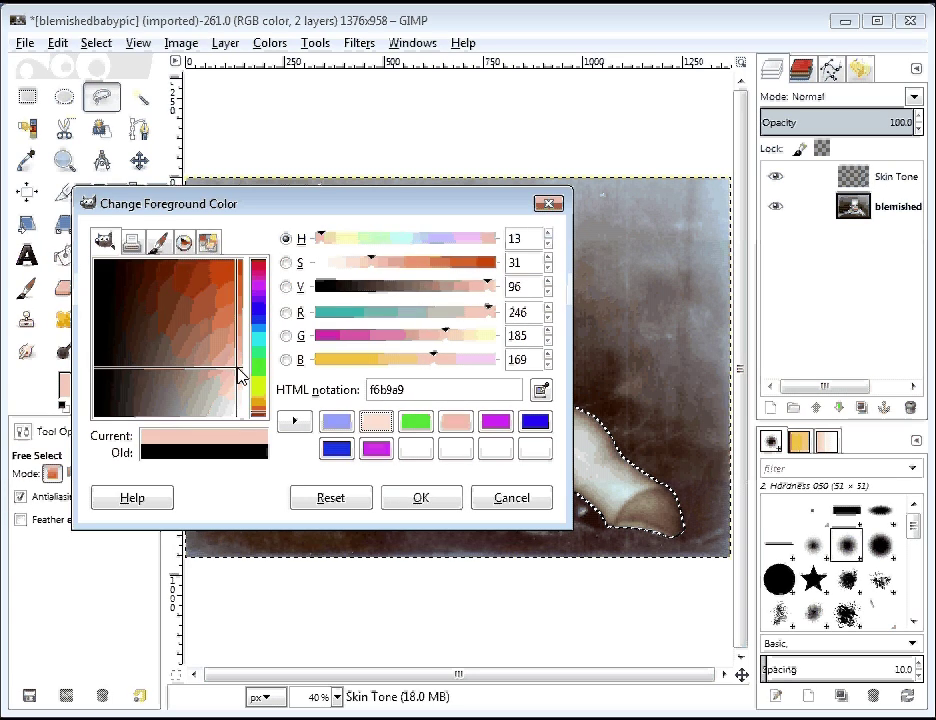
left_click(443, 359)
left_click_drag(358, 264, 366, 264)
left_click_drag(316, 238, 320, 238)
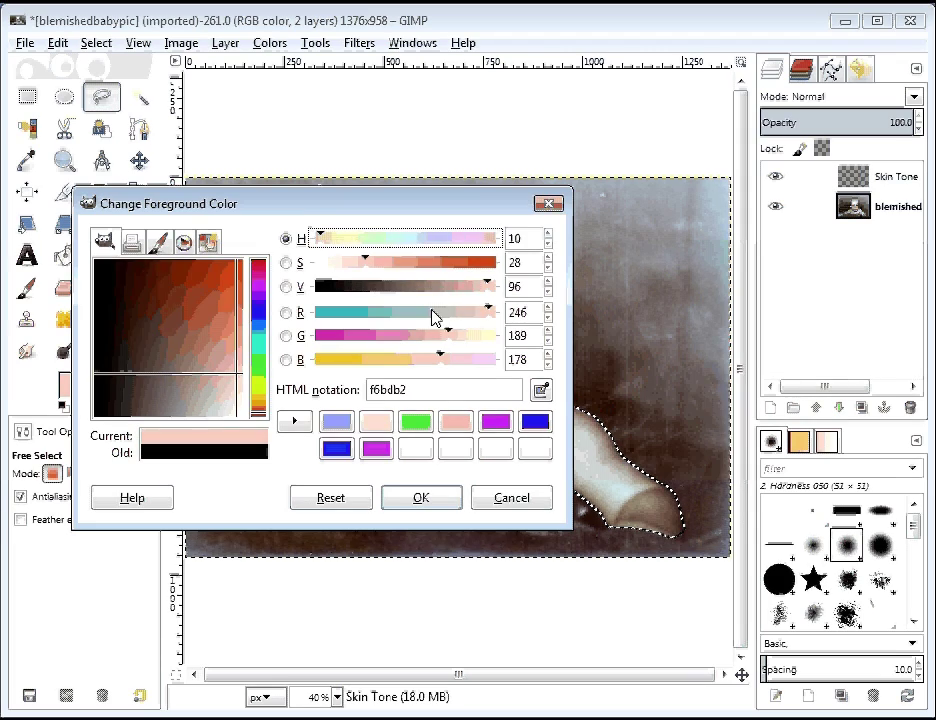
left_click_drag(449, 334, 435, 334)
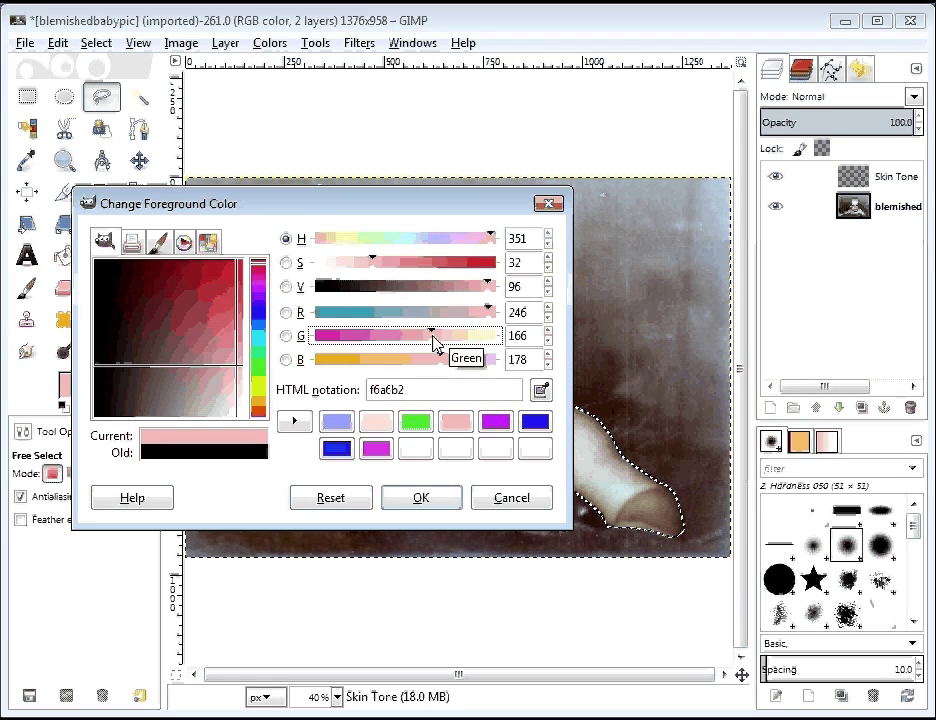
left_click(410, 498)
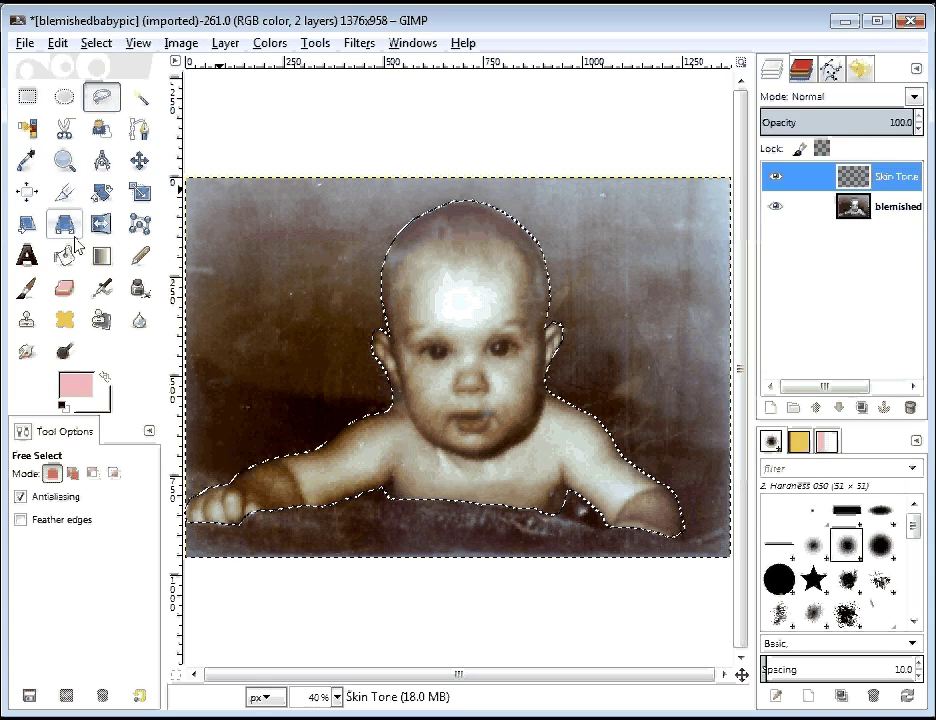
Step: Bucket-fill the selection with pink on Skin Tone, then select the photo layer
left_click(64, 258)
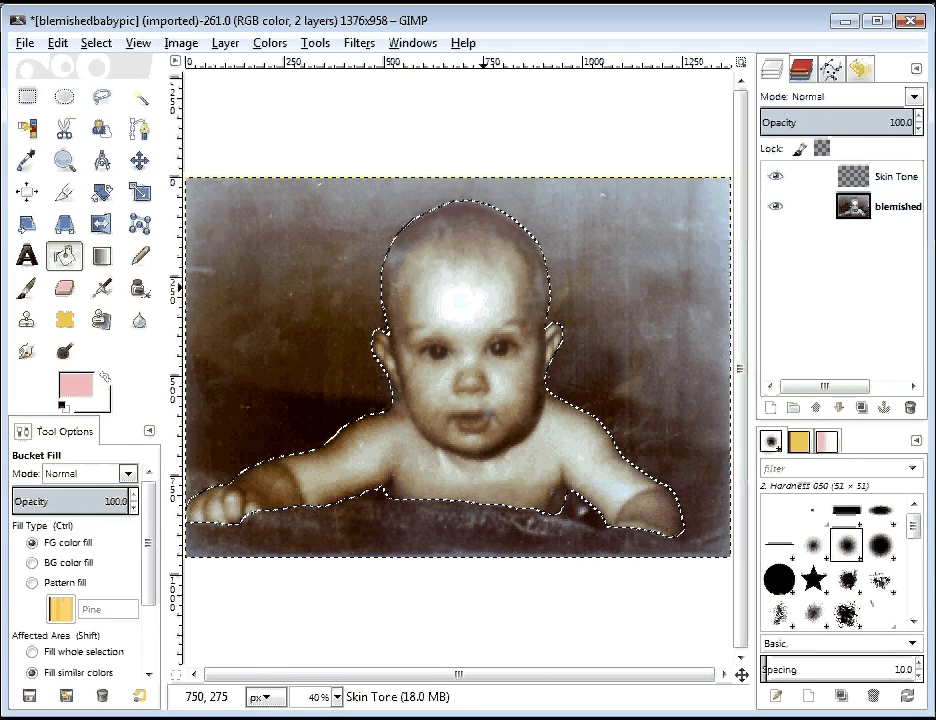
left_click(486, 288)
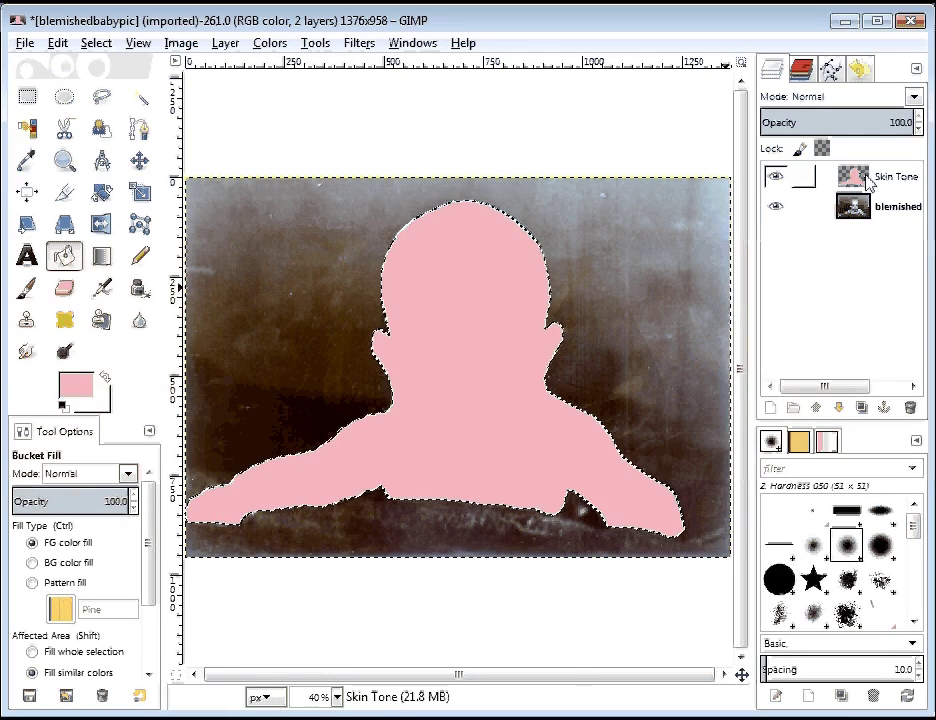
left_click(889, 213)
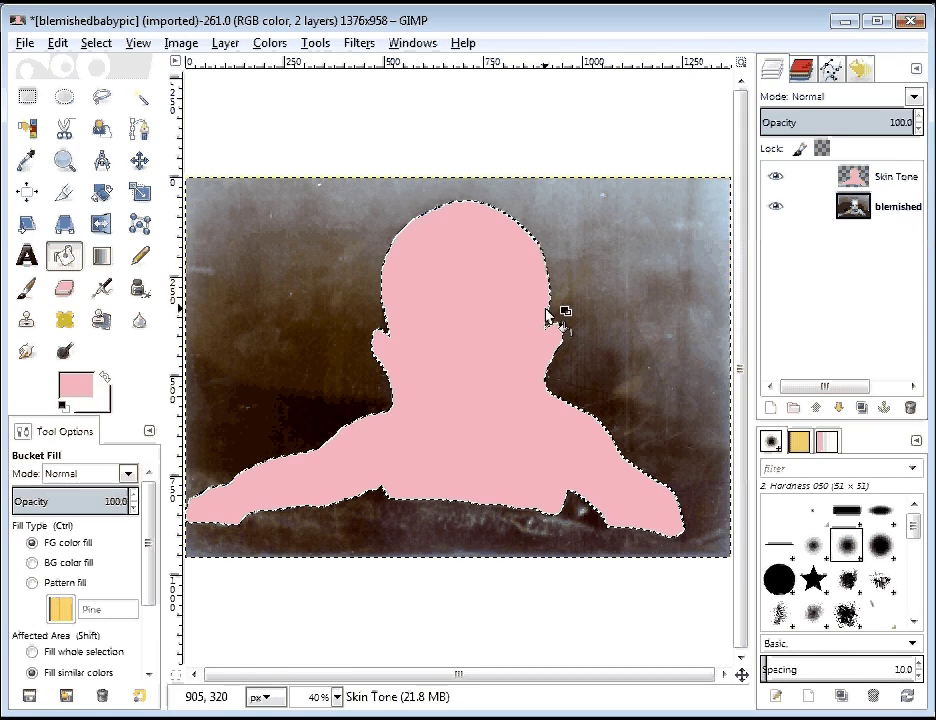
Step: Use File > Save As to store the image as activity-6a.xcf in the GIMP folder
left_click(24, 43)
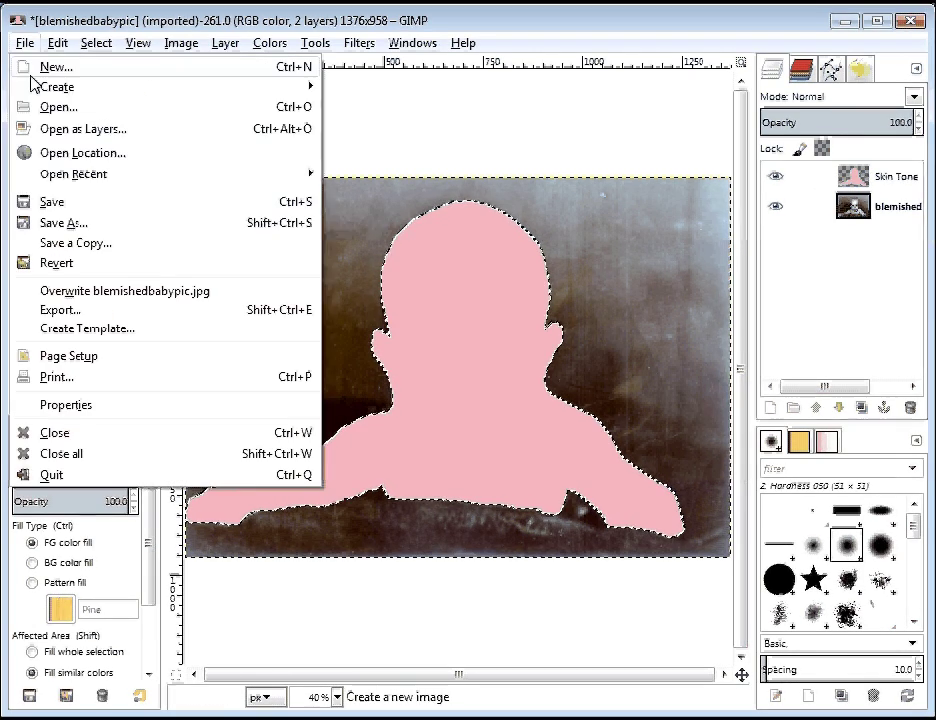
left_click(63, 223)
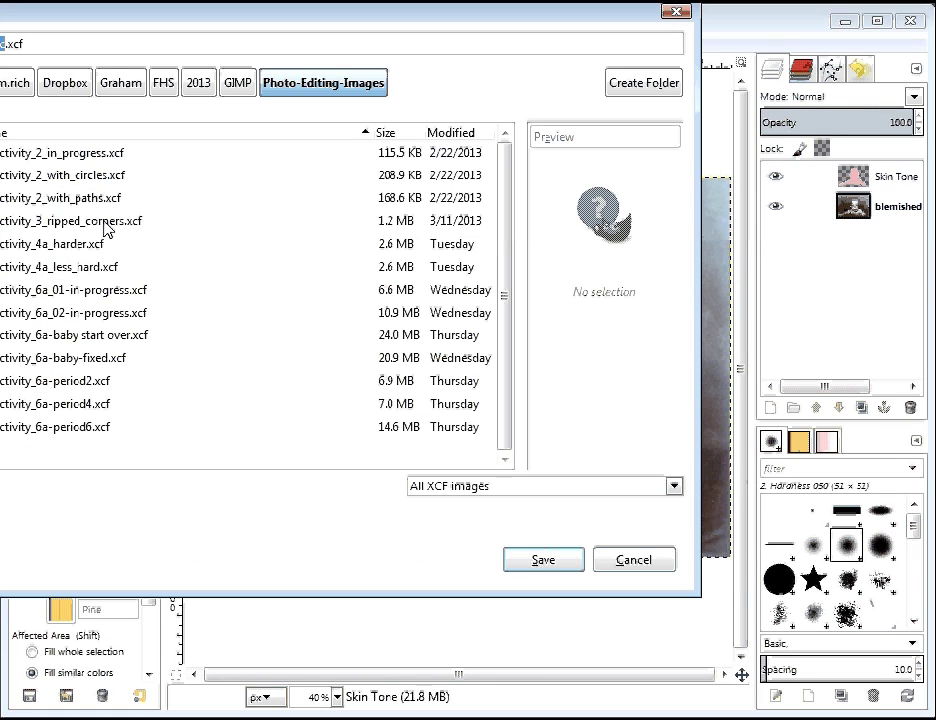
left_click(237, 84)
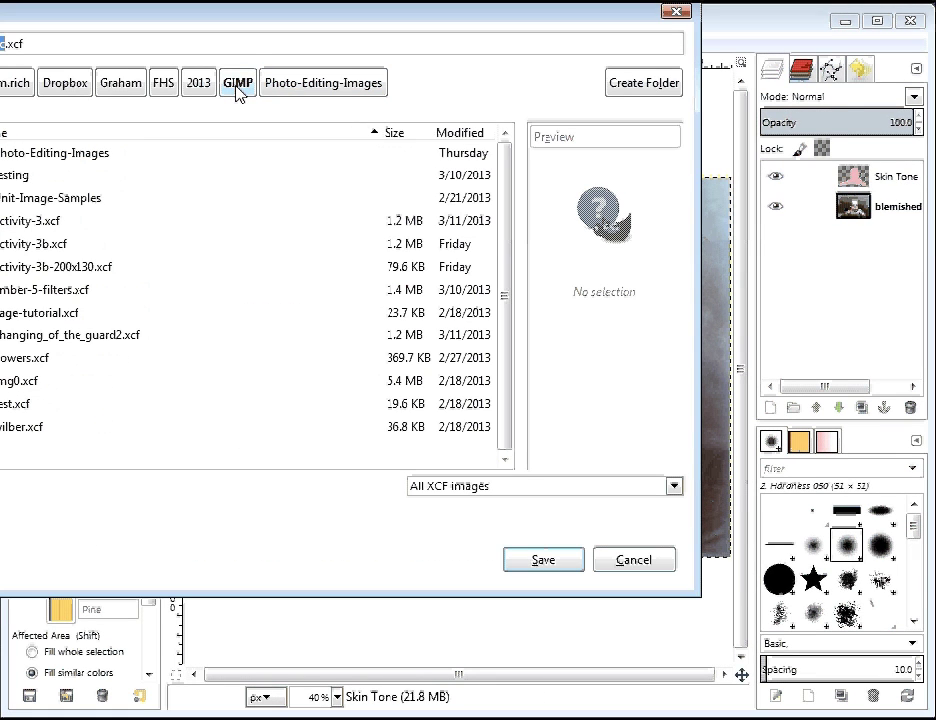
key("ctrl+a")
key("BackSpace")
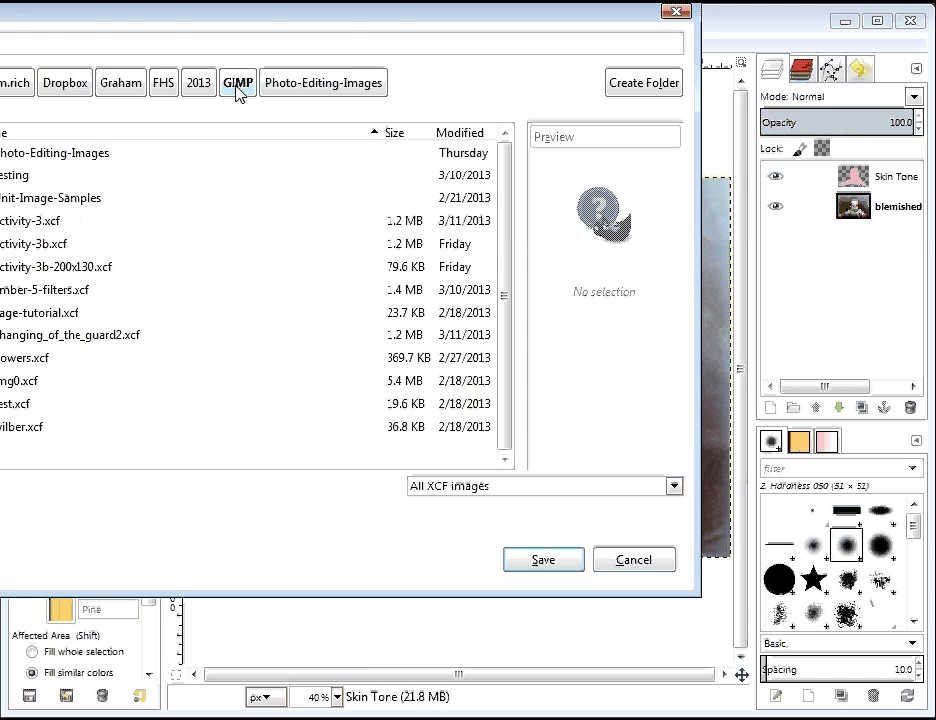
key("Return")
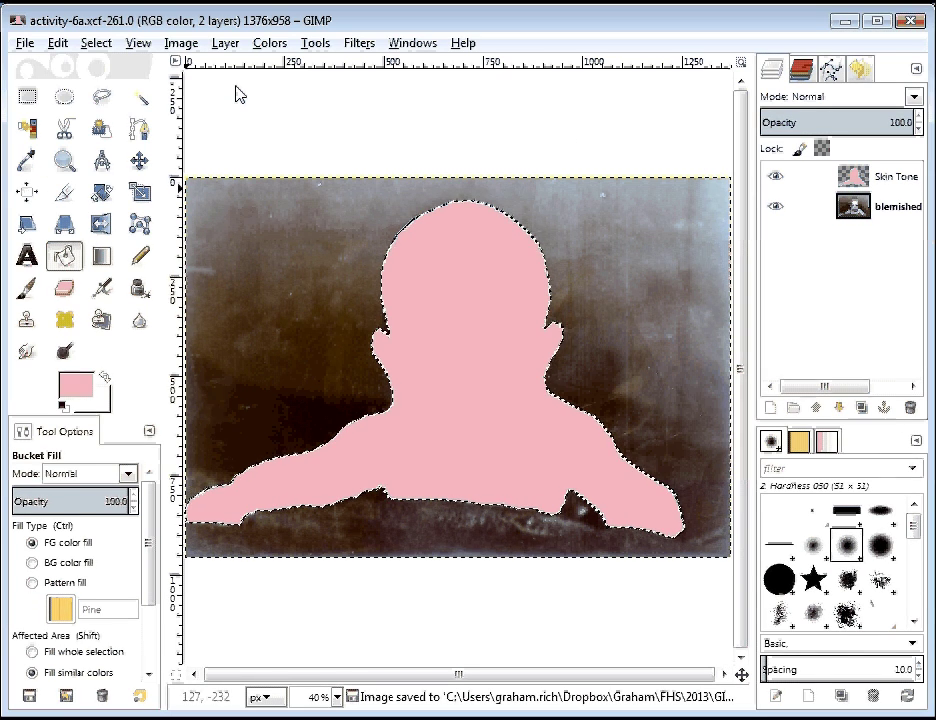
Step: Reselect Skin Tone and drag its Opacity slider down toward 23, then back up
left_click(890, 186)
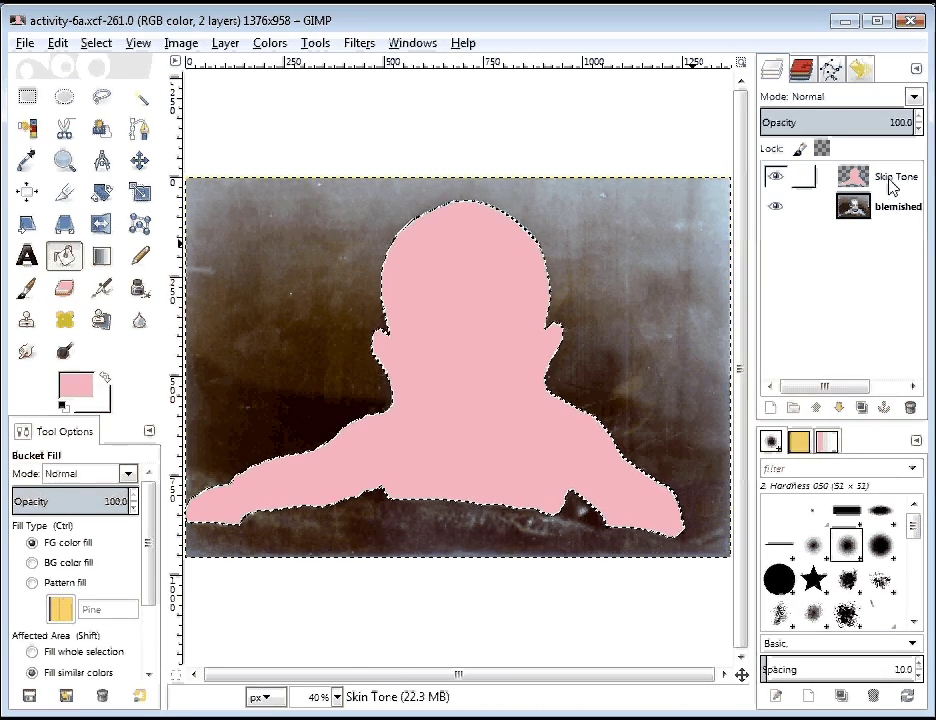
left_click(894, 184)
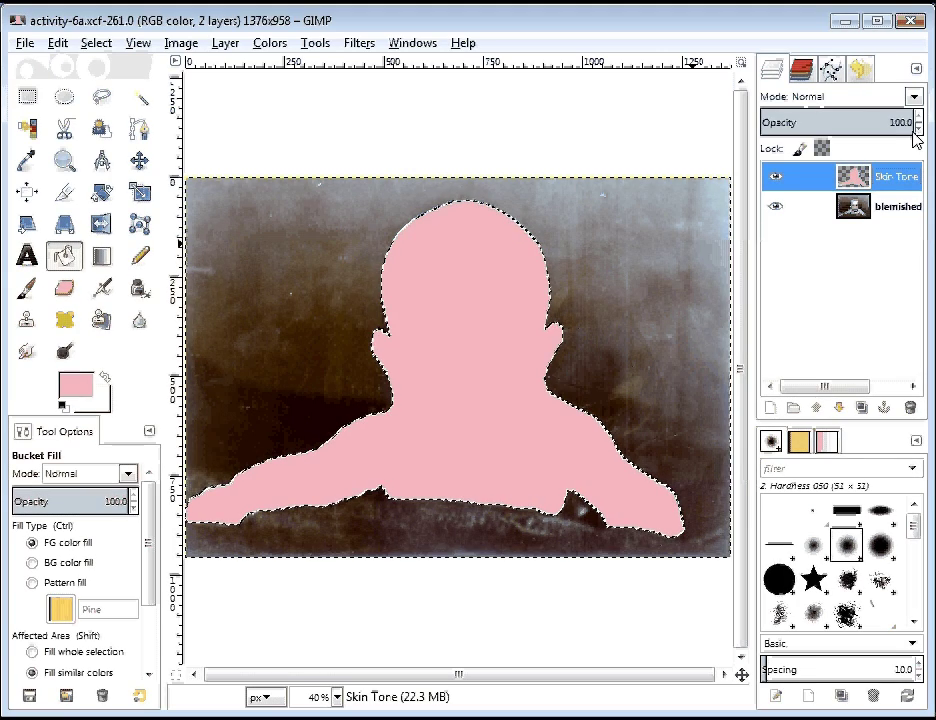
left_click_drag(849, 122, 759, 118)
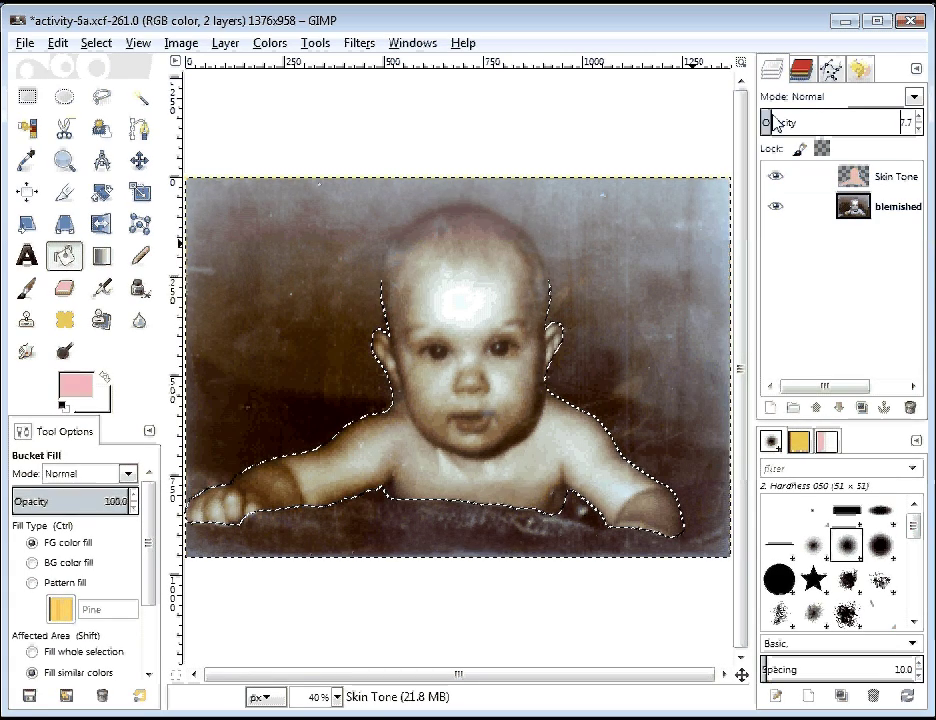
left_click_drag(765, 121, 918, 123)
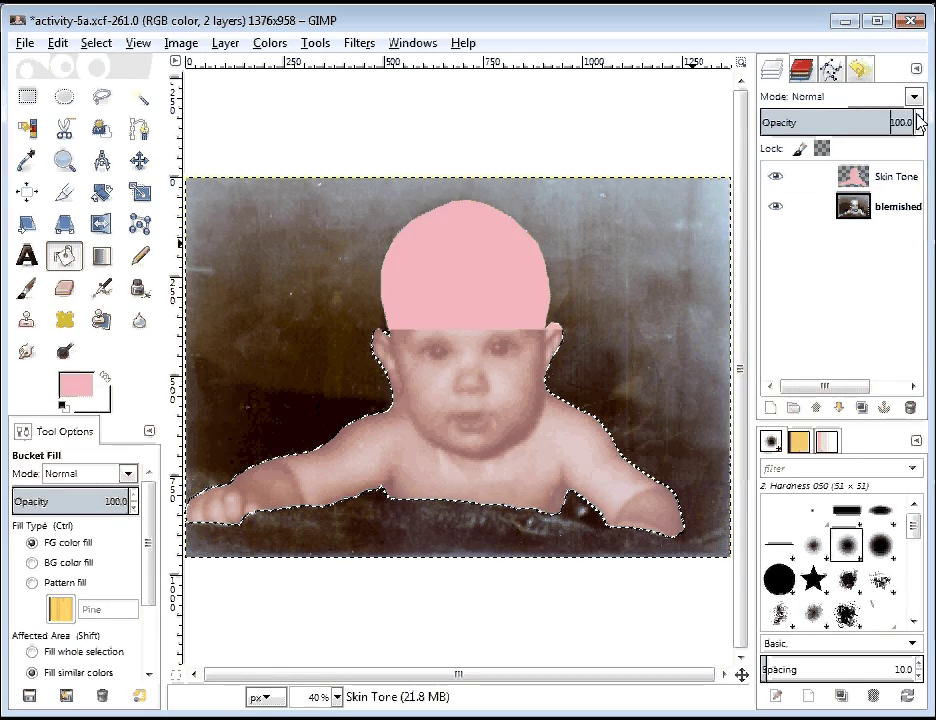